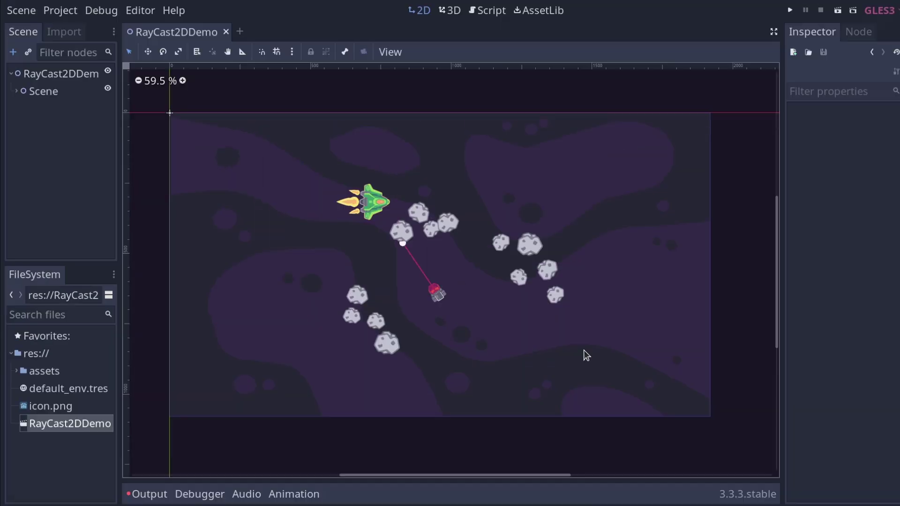
Open the Create New Node dialog with Ctrl+A.
{"action": "key", "text": "ctrl+a"}
Add a RayCast2D node under the turret's Pivot.
{"action": "type", "text": "rayca"}
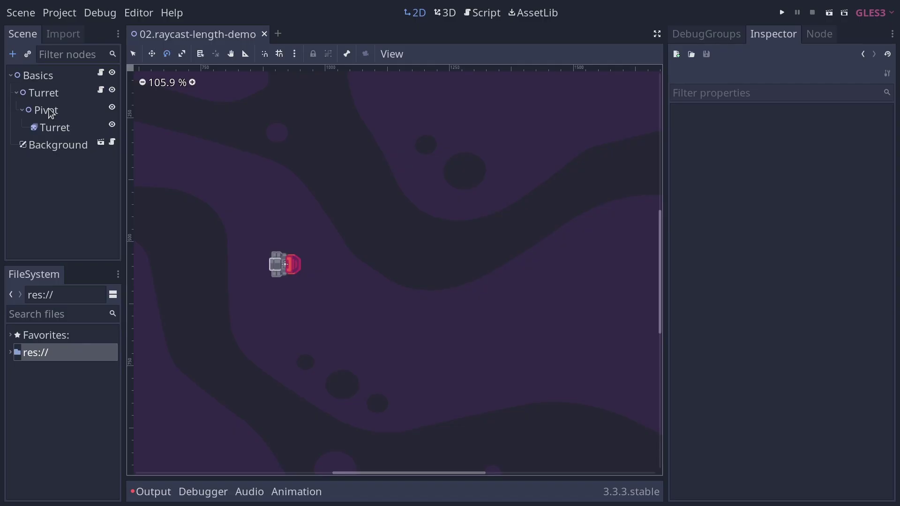
{"action": "left_click", "coordinate": [44, 111]}
{"action": "key", "text": "ctrl+a"}
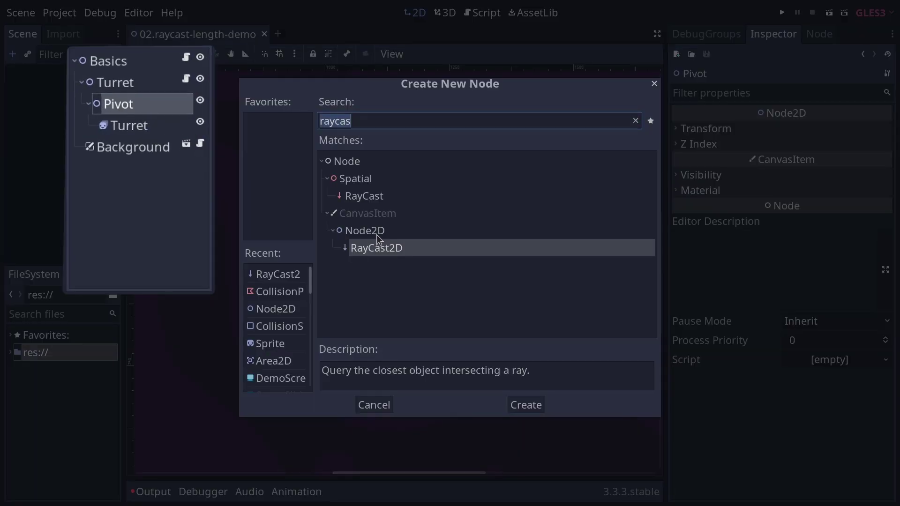
{"action": "double_click", "coordinate": [415, 249]}
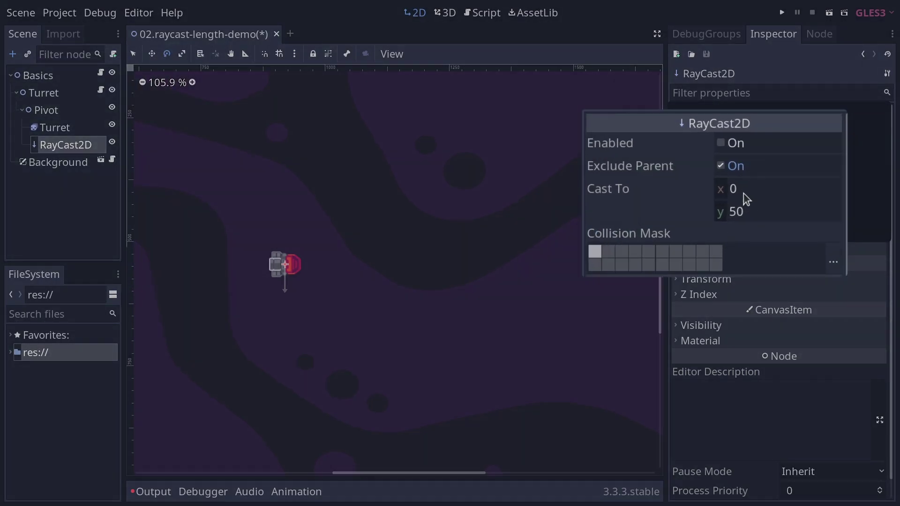
Set the RayCast2D's Cast To to x 400, y 0 and tick Enabled.
{"action": "left_click", "coordinate": [744, 190]}
{"action": "type", "text": "400"}
{"action": "key", "text": "Tab"}
{"action": "type", "text": "0"}
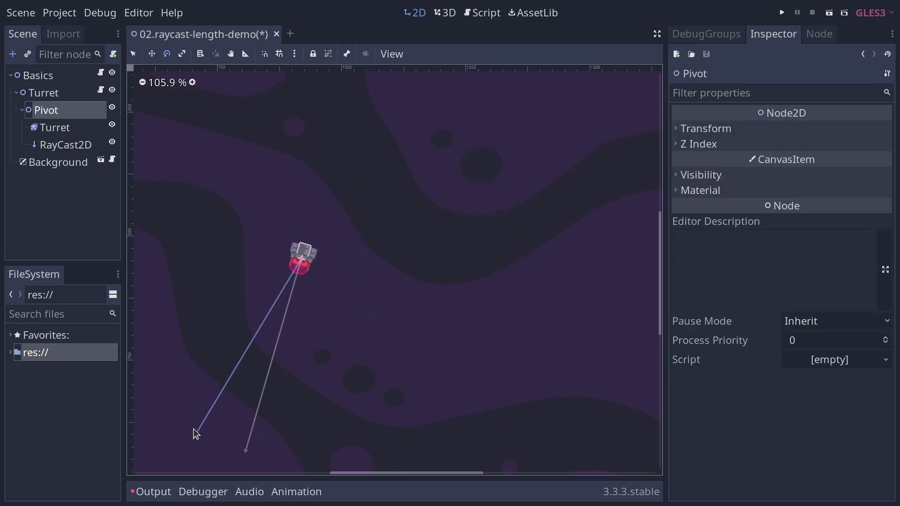
{"action": "left_click", "coordinate": [50, 146]}
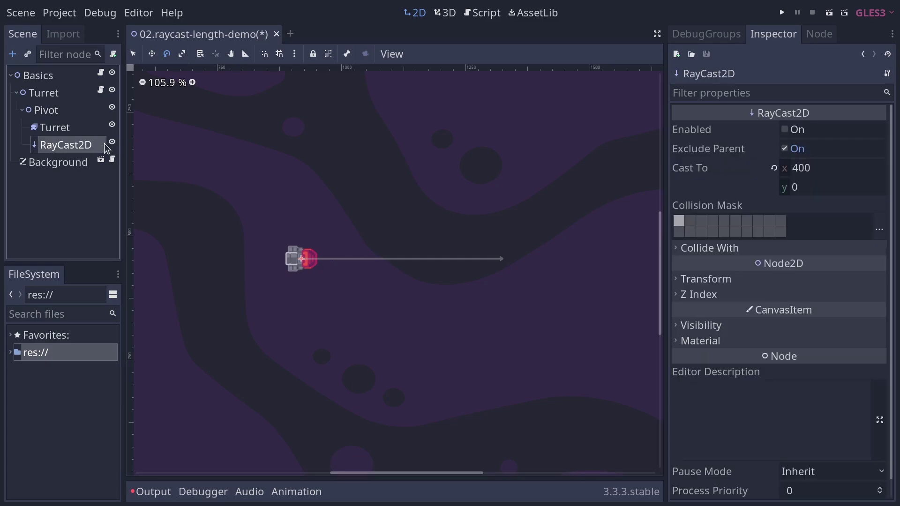
{"action": "left_click", "coordinate": [797, 130]}
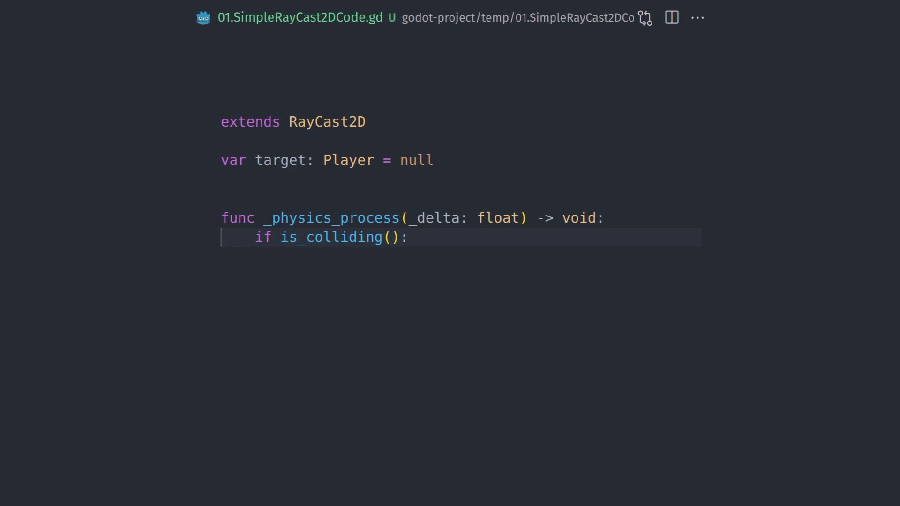
Add 'target = get_collider()' inside the is_colliding() check.
{"action": "key", "text": "Return"}
{"action": "type", "text": "target = get_collider()"}
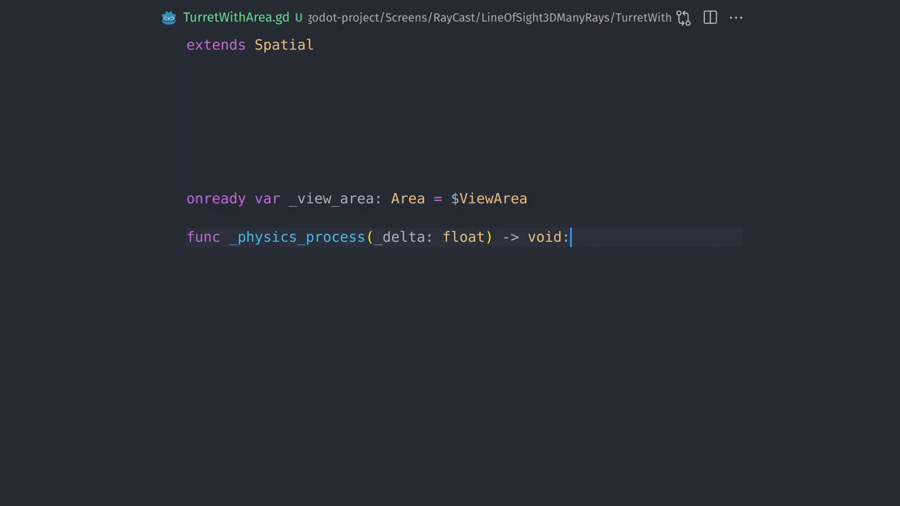
Paste the get_overlapping_bodies() line and an early return when the list is empty.
{"action": "type", "text": "var bodies_in_area := _view_area.get_overlapping_bodies()"}
{"action": "type", "text": "if bodies_in_area.empty(): return"}
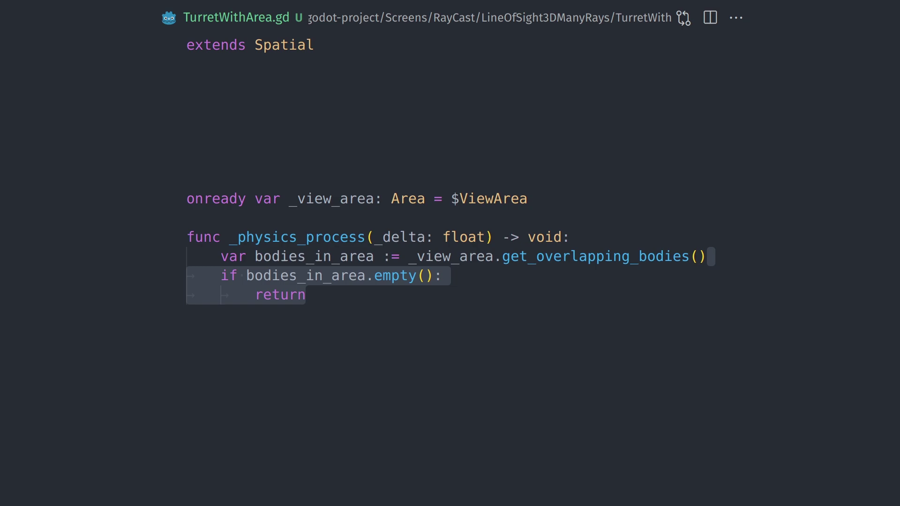
{"action": "type", "text": "# Your raycast code here"}
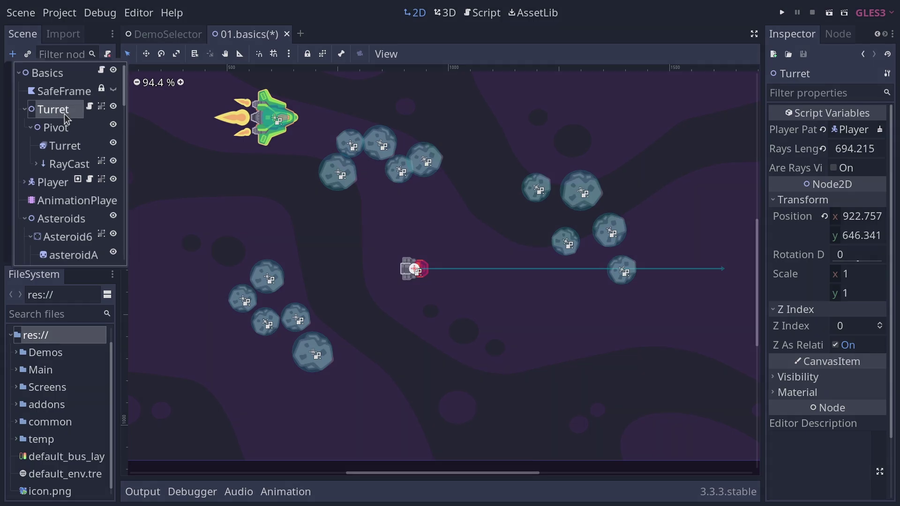
Add a VisibilityEnabler2D node under the Turret.
{"action": "key", "text": "ctrl+a"}
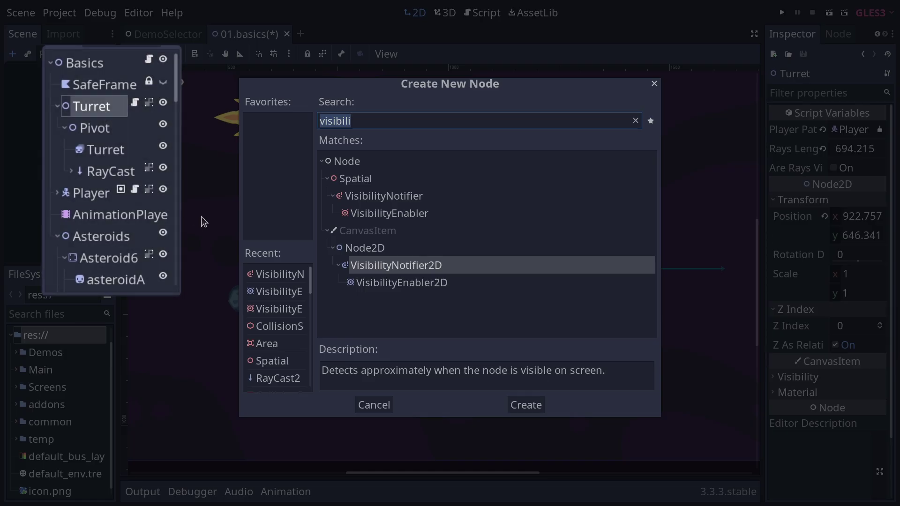
{"action": "left_click", "coordinate": [440, 285]}
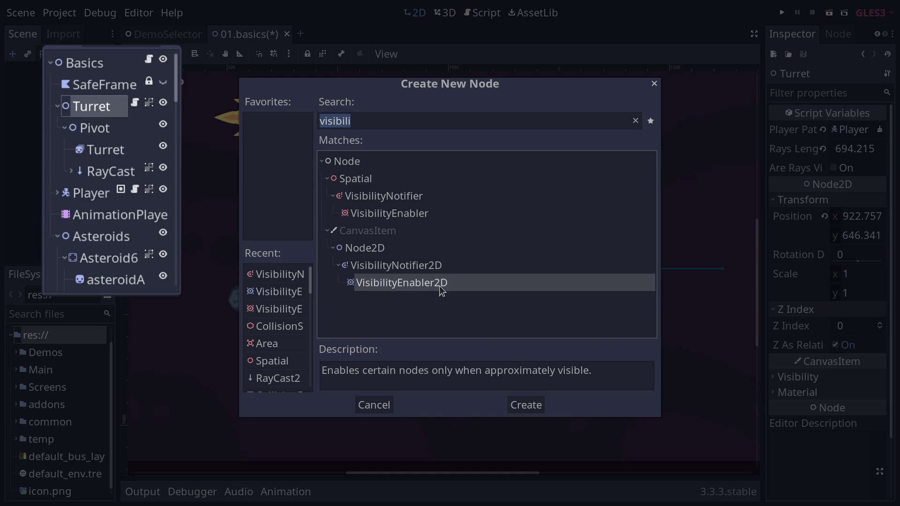
{"action": "left_click", "coordinate": [526, 405]}
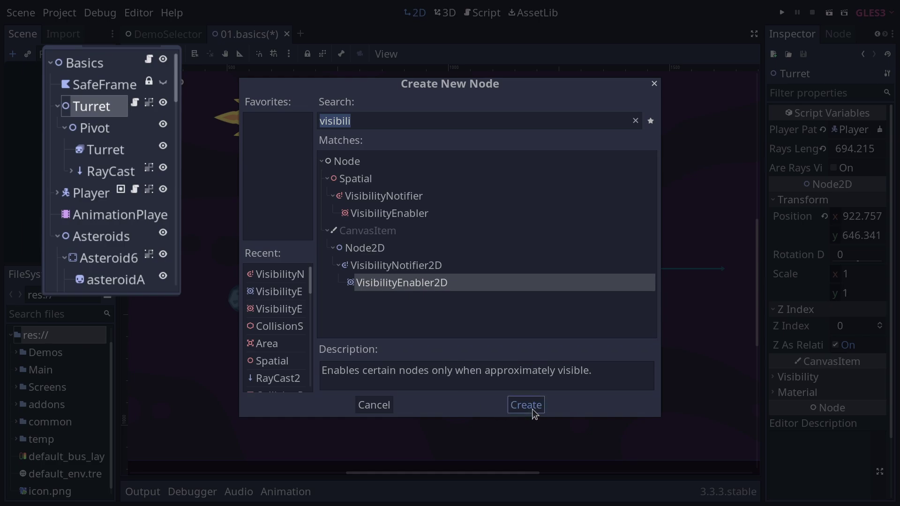
Resize the enabler's rectangle around the turret and turn on Physics Process Parent.
{"action": "scroll", "coordinate": [431, 251], "scroll_direction": "up", "scroll_amount": 2}
{"action": "scroll", "coordinate": [436, 239], "scroll_direction": "up", "scroll_amount": 1}
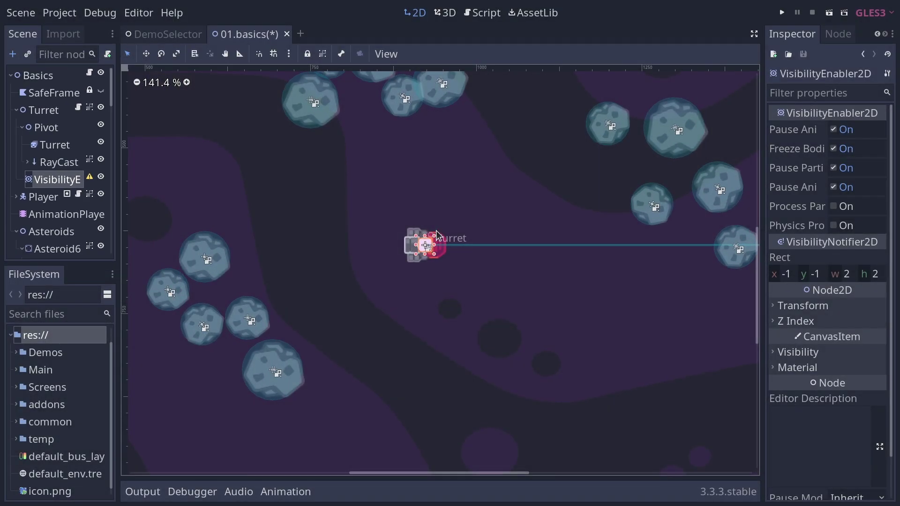
{"action": "left_click_drag", "start_coordinate": [436, 239], "coordinate": [458, 213]}
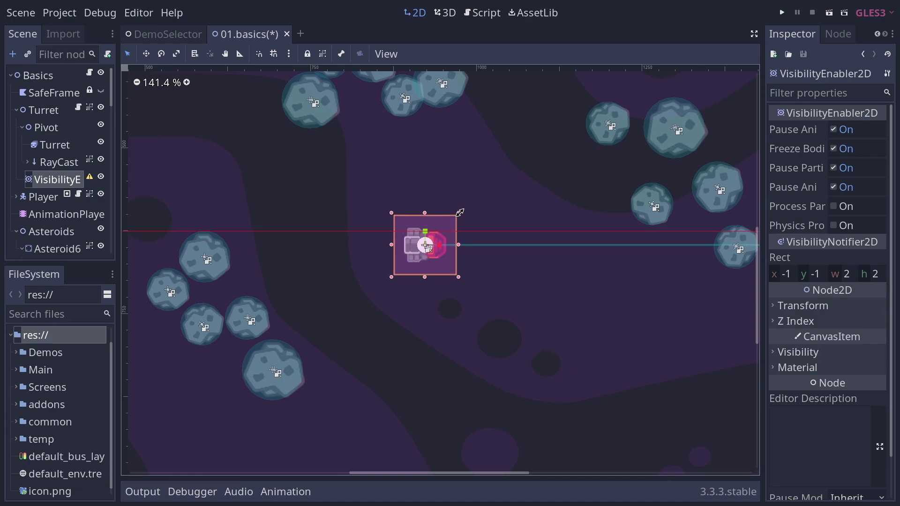
{"action": "left_click", "coordinate": [748, 225]}
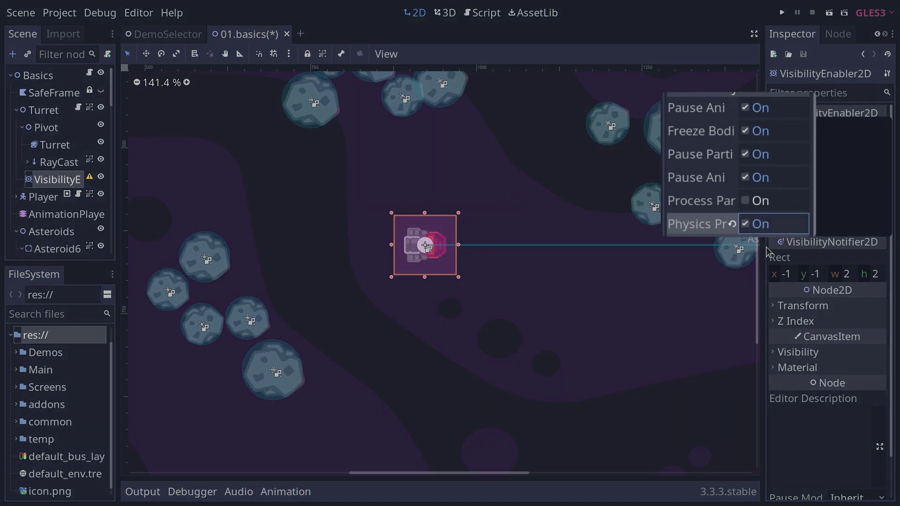
{"action": "left_click_drag", "start_coordinate": [767, 253], "coordinate": [645, 242]}
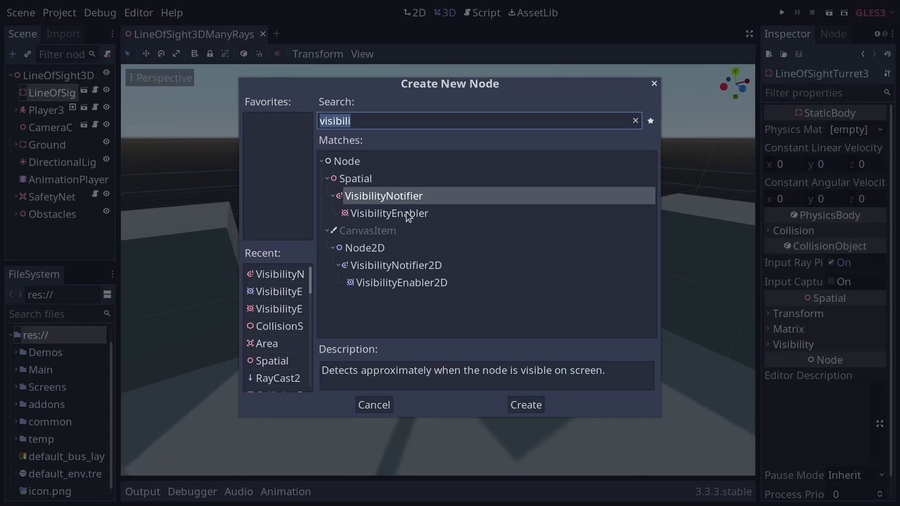
Add a VisibilityNotifier node under the 3D turret.
{"action": "left_click", "coordinate": [434, 211]}
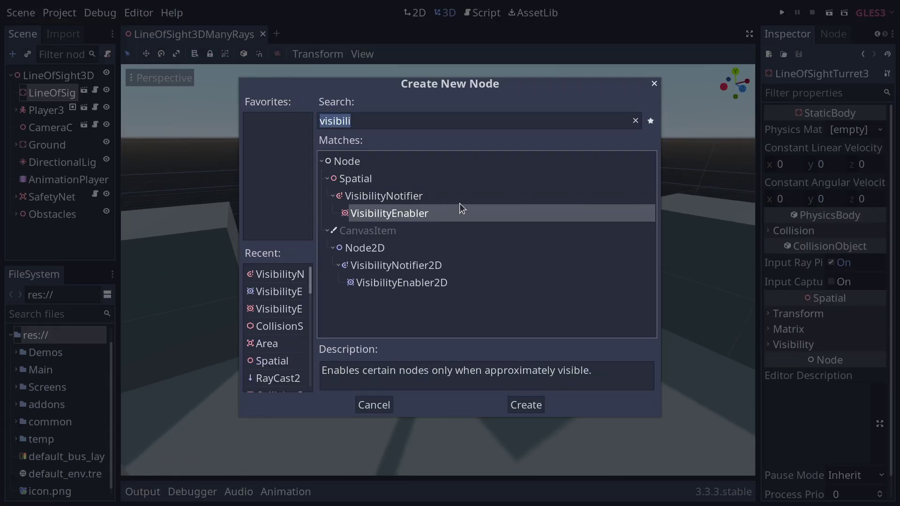
{"action": "left_click", "coordinate": [421, 196]}
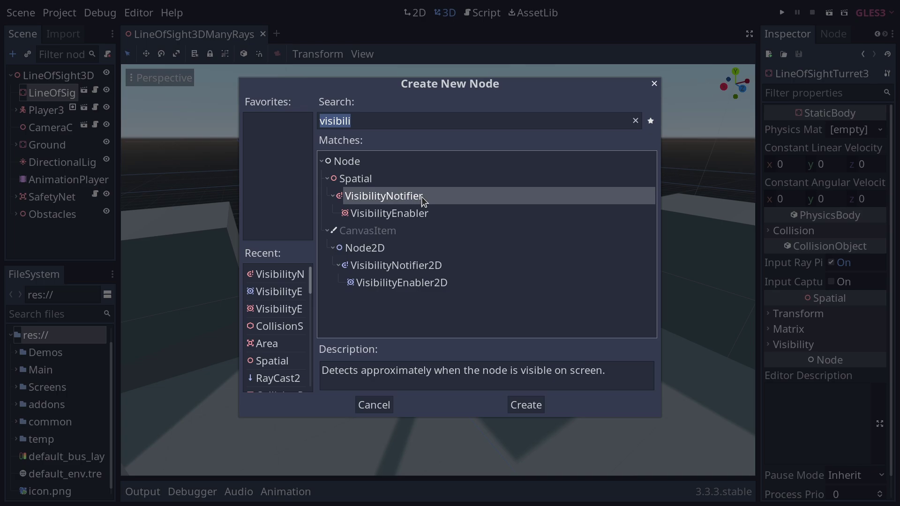
{"action": "left_click", "coordinate": [535, 410]}
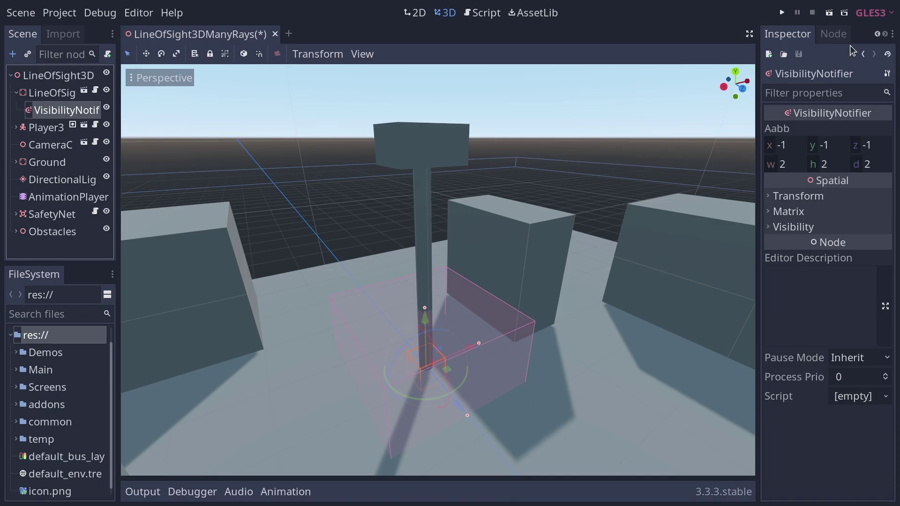
Show the notifier's signals in the Node tab, highlighting screen_entered() and screen_exited().
{"action": "left_click", "coordinate": [834, 35]}
{"action": "left_click", "coordinate": [837, 147]}
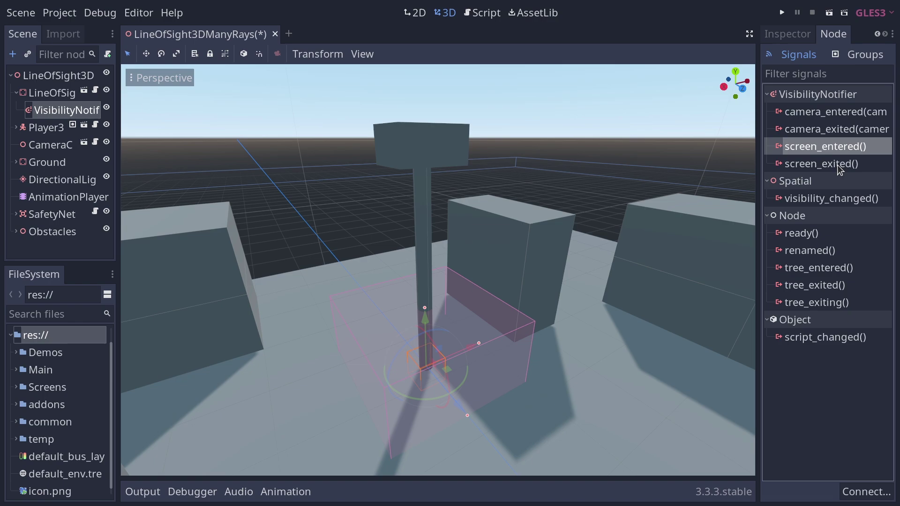
{"action": "left_click", "coordinate": [839, 165]}
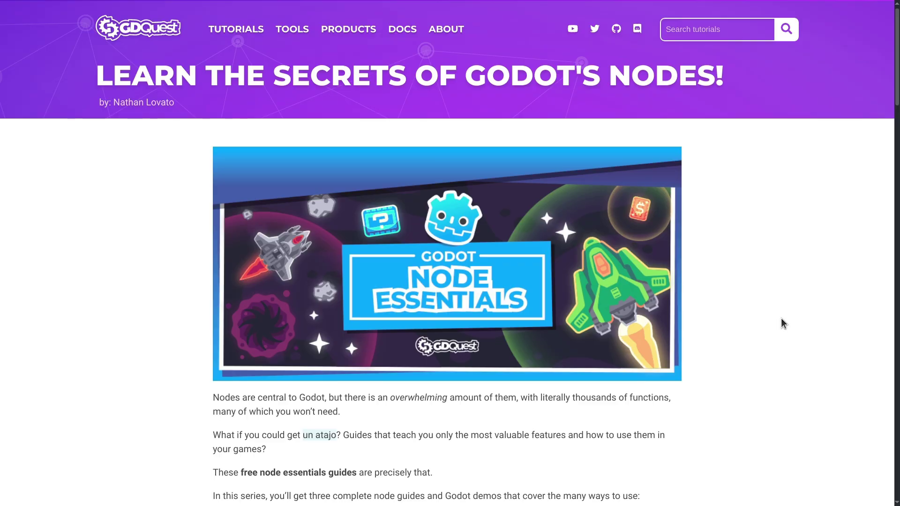
Scroll down the GDQuest nodes page to the 'Get the free node guides' offer.
{"action": "scroll", "coordinate": [781, 318], "scroll_direction": "down", "scroll_amount": 10}
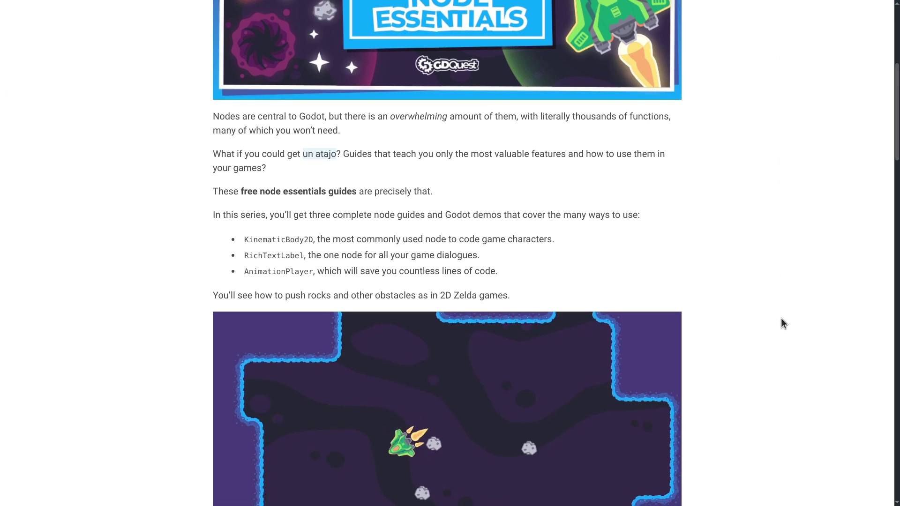
{"action": "scroll", "coordinate": [781, 318], "scroll_direction": "down", "scroll_amount": 1}
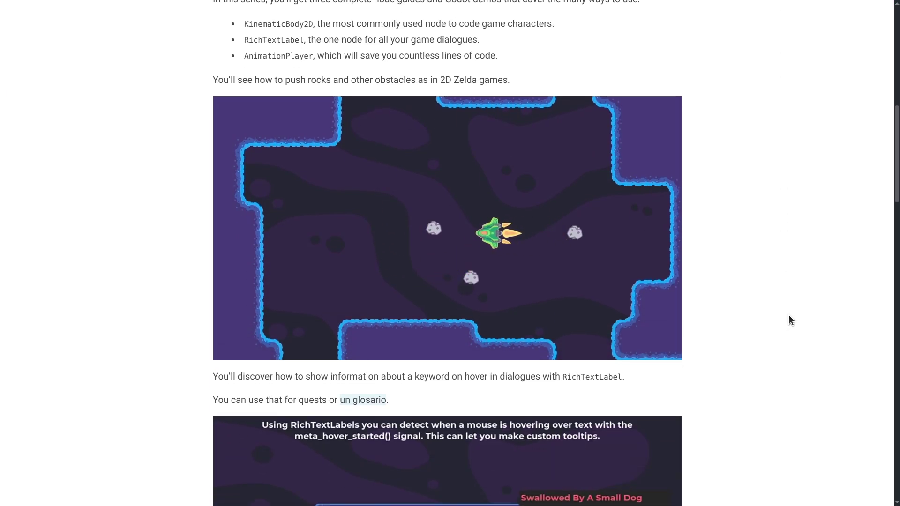
{"action": "scroll", "coordinate": [790, 315], "scroll_direction": "down", "scroll_amount": 7}
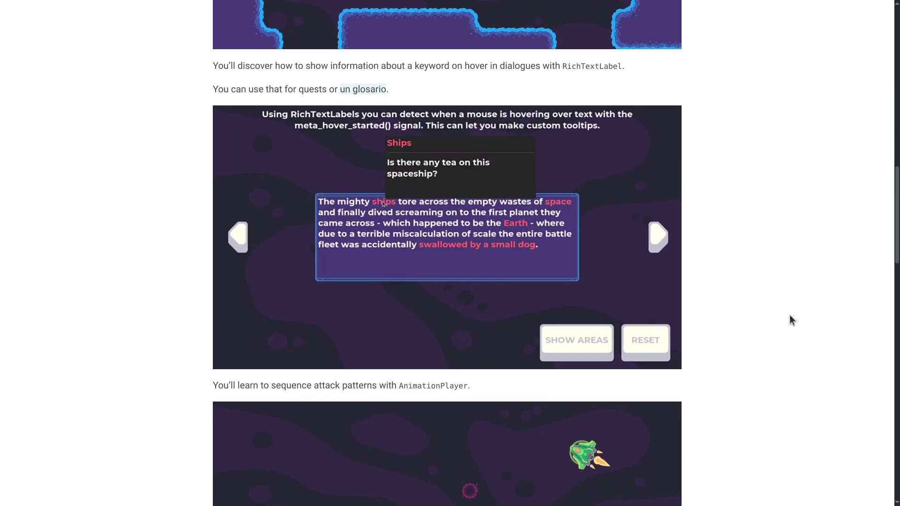
{"action": "scroll", "coordinate": [790, 316], "scroll_direction": "down", "scroll_amount": 7}
{"action": "scroll", "coordinate": [794, 318], "scroll_direction": "down", "scroll_amount": 1}
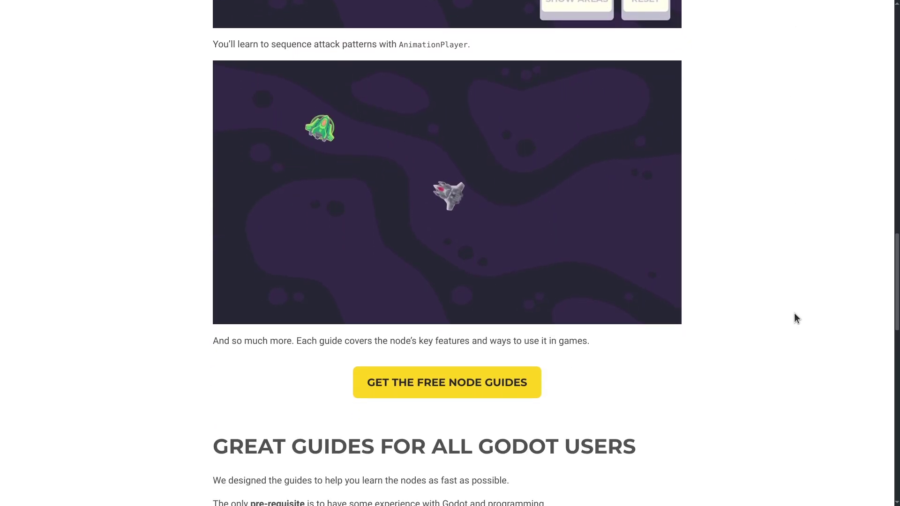